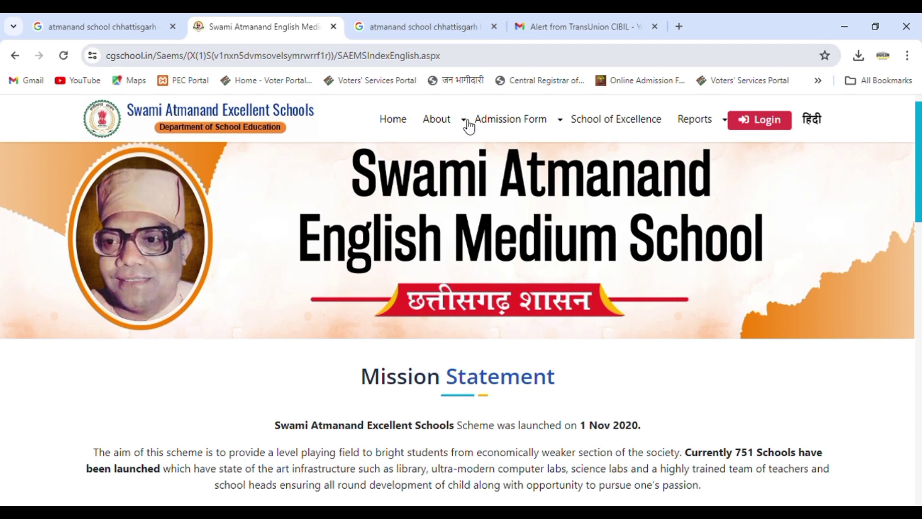
Step: Open the Apply page under the Admission Form menu
{"action": "mouse_move", "coordinate": [497, 123]}
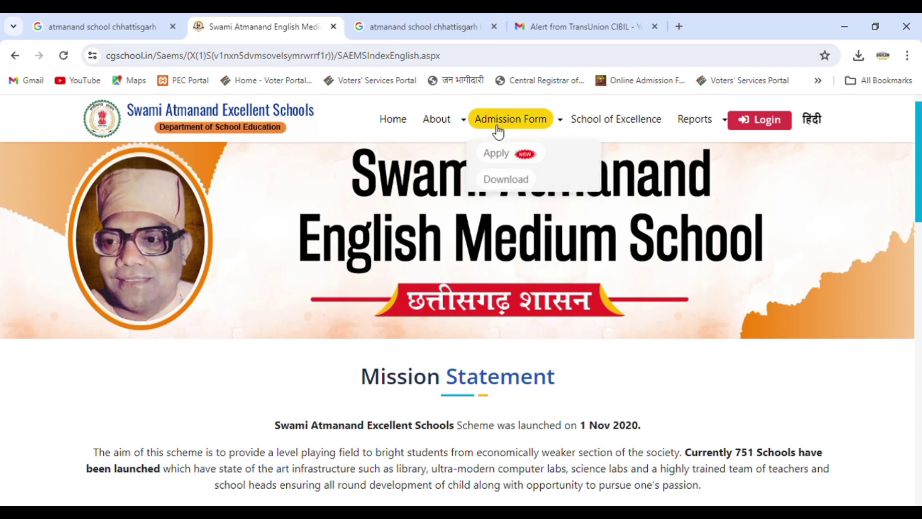
{"action": "left_click", "coordinate": [509, 158]}
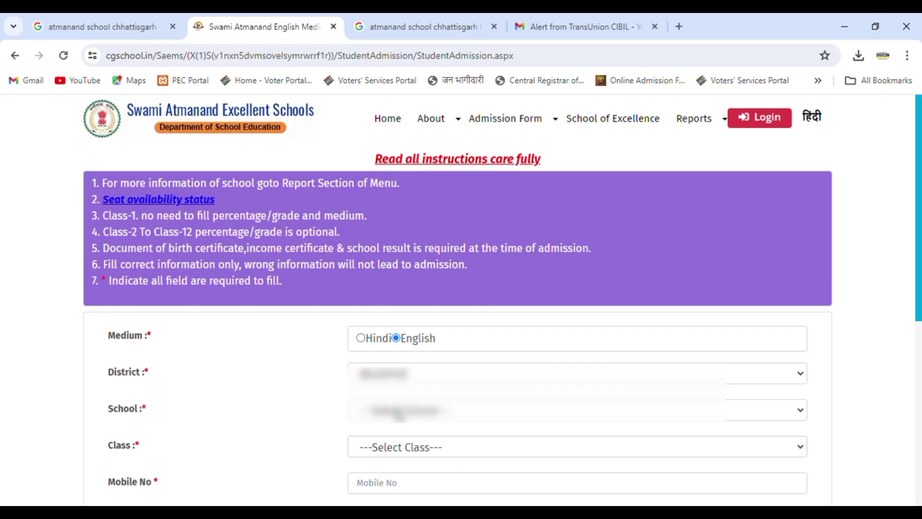
Step: Select the intended school and Class 2, bringing up Total Seat - 50
{"action": "left_click", "coordinate": [398, 414]}
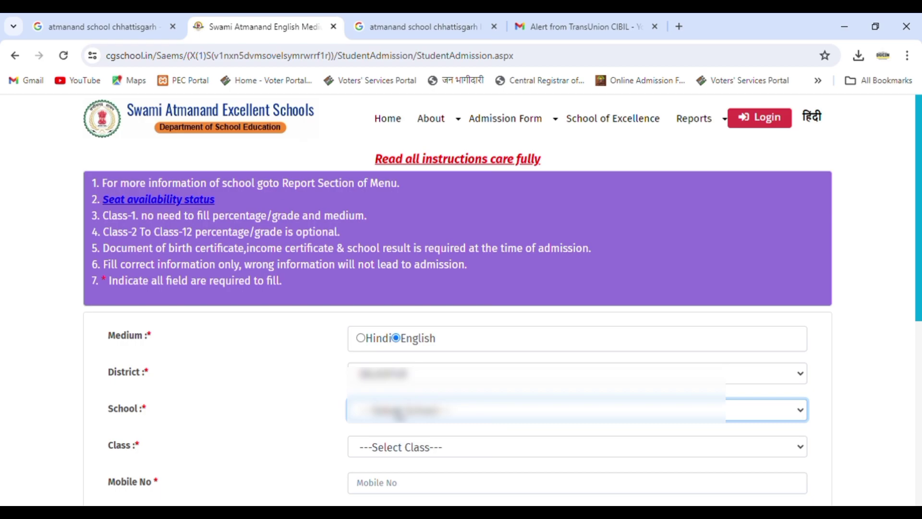
{"action": "key", "text": "Down"}
{"action": "key", "text": "Down"}
{"action": "key", "text": "Down"}
{"action": "key", "text": "Down"}
{"action": "key", "text": "Down"}
{"action": "key", "text": "Down"}
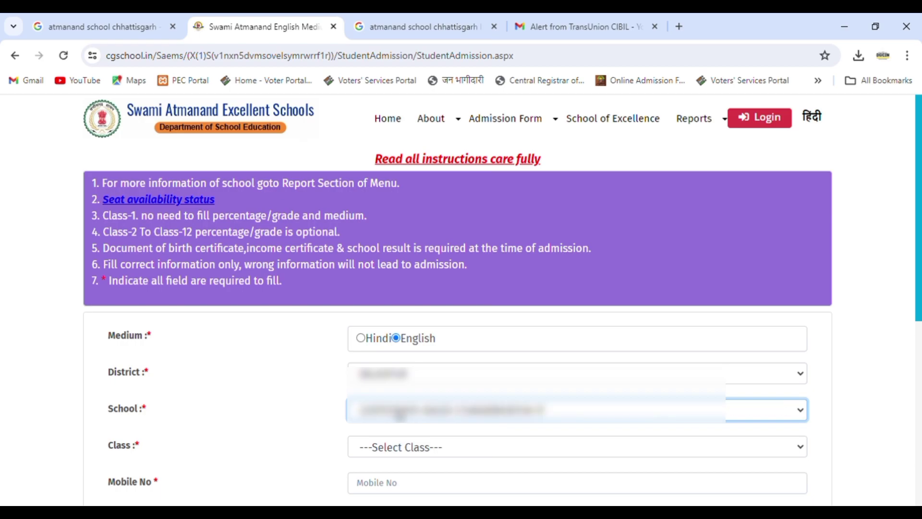
{"action": "key", "text": "Up"}
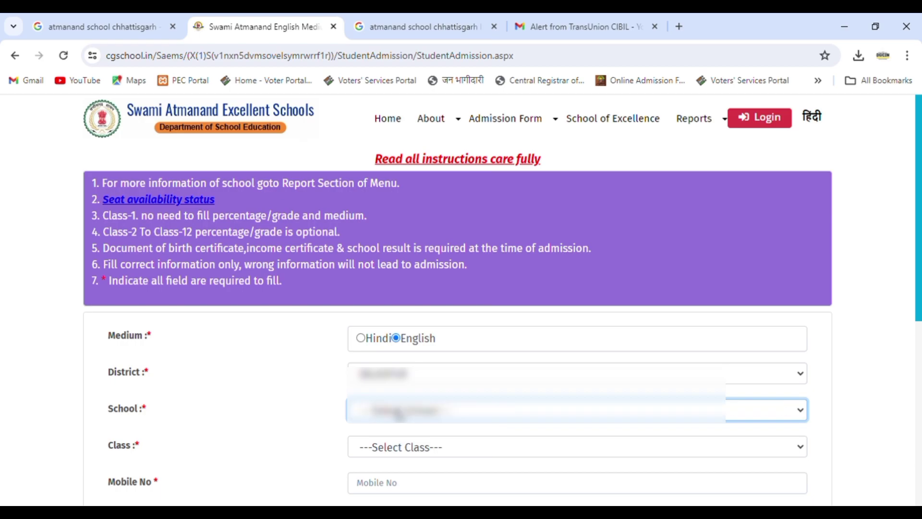
{"action": "key", "text": "Down"}
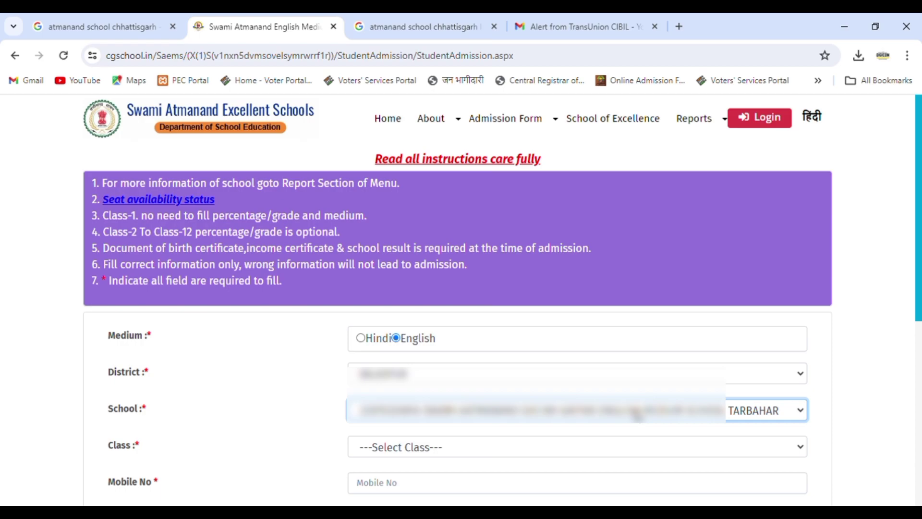
{"action": "key", "text": "Down"}
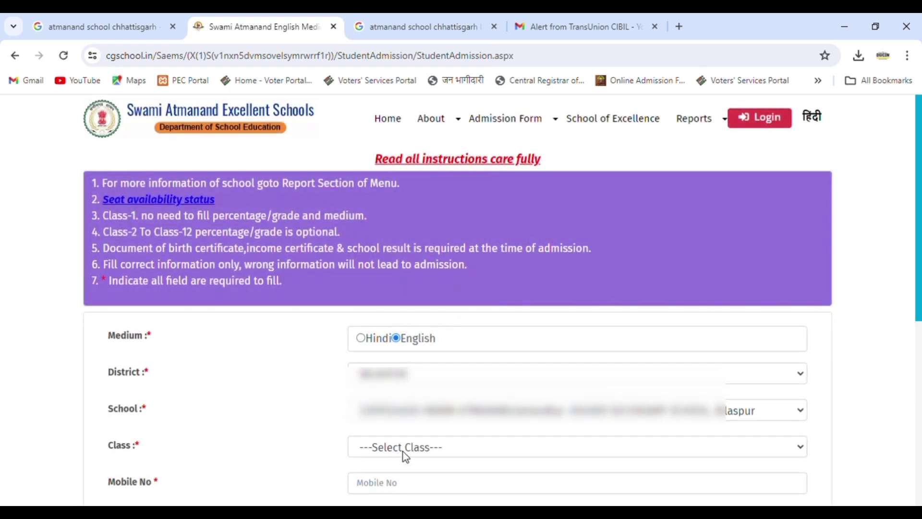
{"action": "left_click", "coordinate": [403, 451]}
{"action": "key", "text": "Down"}
{"action": "key", "text": "Down"}
{"action": "key", "text": "Down"}
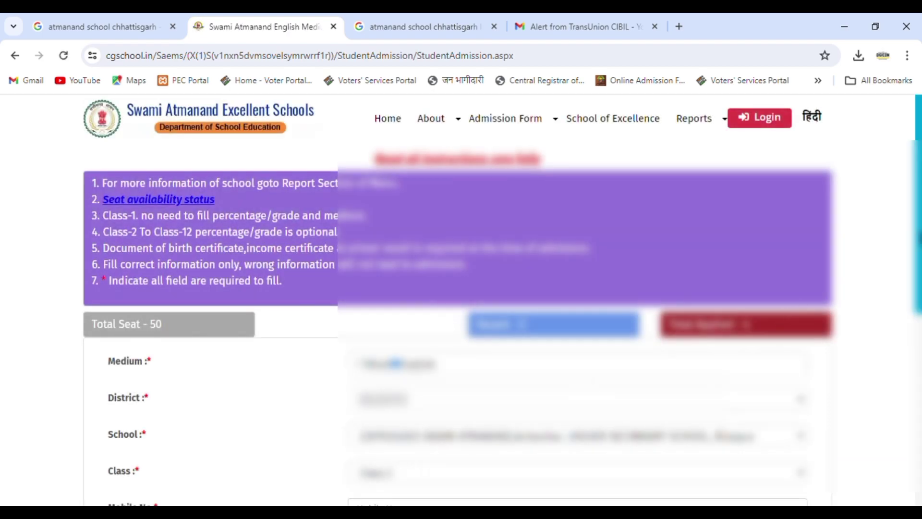
Step: Enter the mobile number, request an OTP and dismiss the OTP-sent alert
{"action": "scroll", "coordinate": [782, 317], "scroll_direction": "down", "scroll_amount": 6}
{"action": "scroll", "coordinate": [382, 190], "scroll_direction": "down", "scroll_amount": 1}
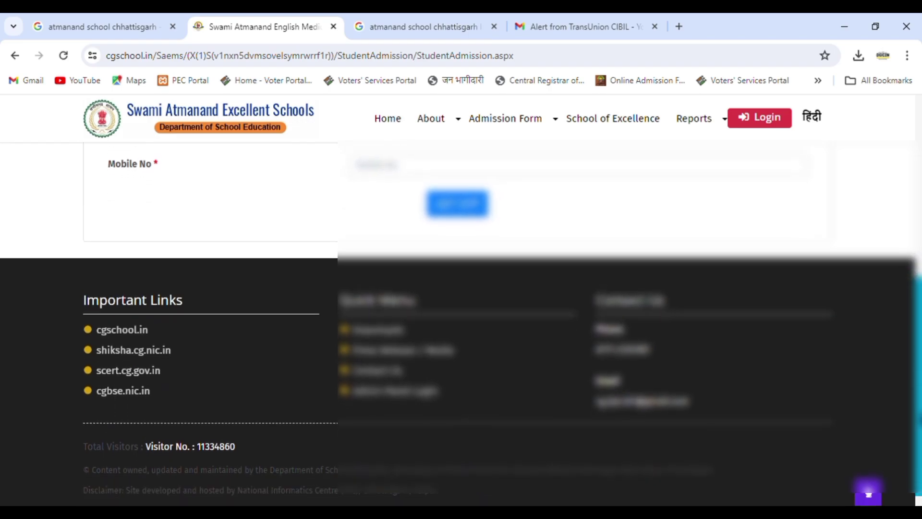
{"action": "left_click", "coordinate": [392, 168]}
{"action": "type", "text": "98"}
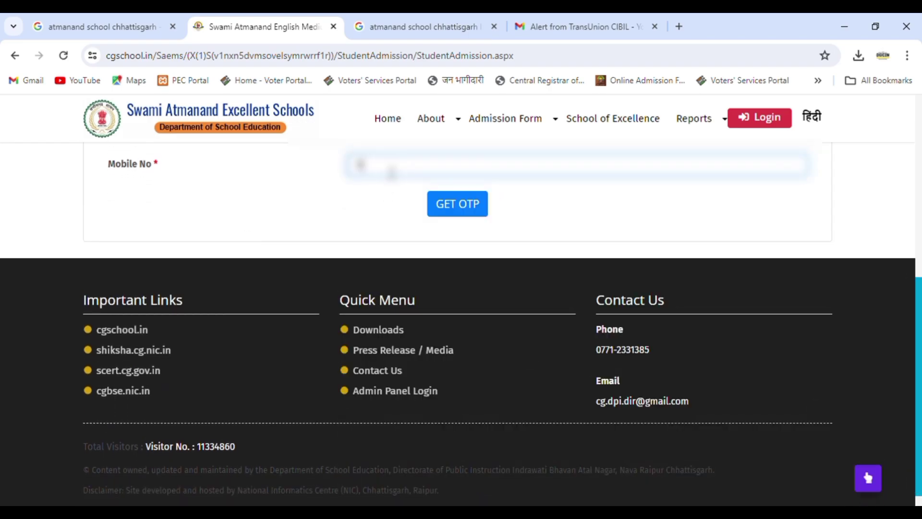
{"action": "type", "text": "00000000"}
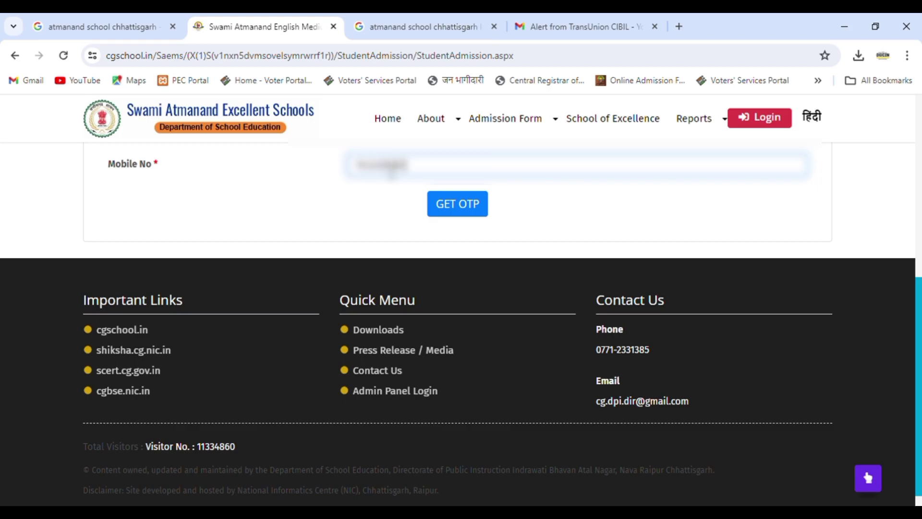
{"action": "left_click", "coordinate": [458, 209]}
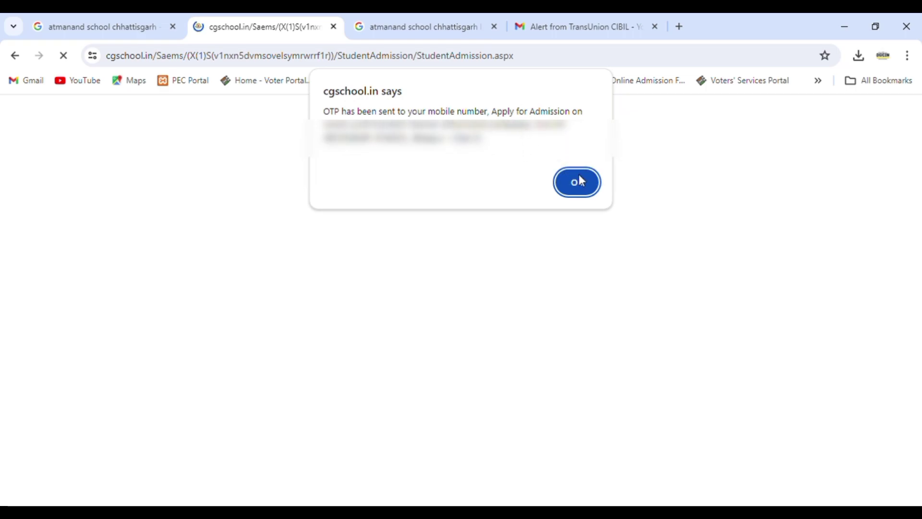
{"action": "left_click", "coordinate": [581, 184]}
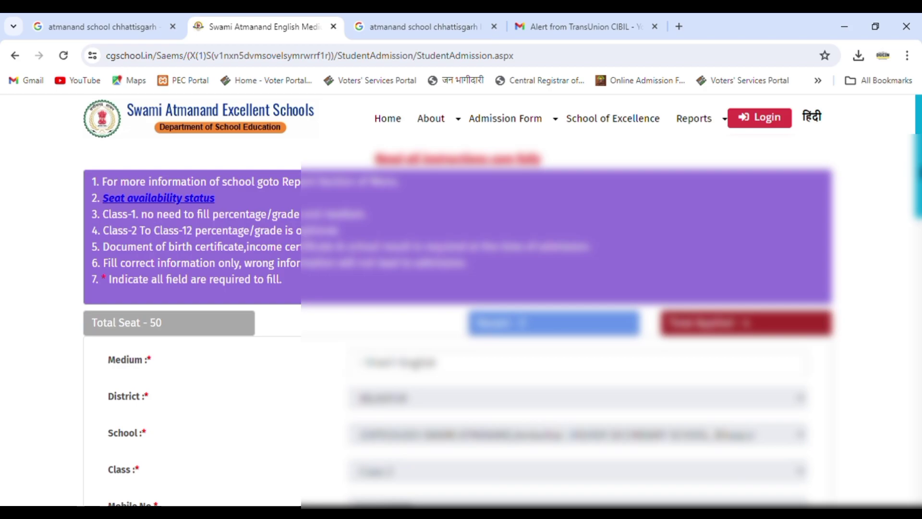
Step: Fill in the student's name and the guardian's name
{"action": "scroll", "coordinate": [918, 158], "scroll_direction": "down", "scroll_amount": 6}
{"action": "scroll", "coordinate": [514, 322], "scroll_direction": "down", "scroll_amount": 2}
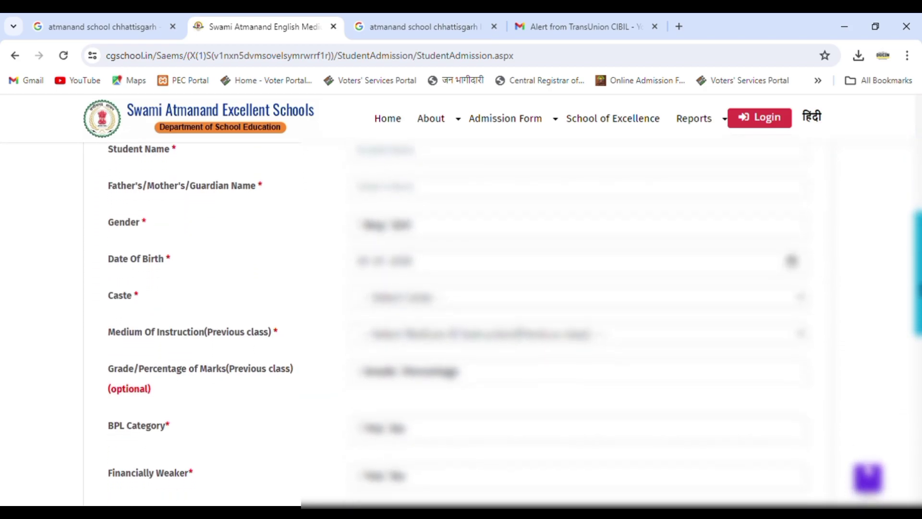
{"action": "left_click", "coordinate": [385, 159]}
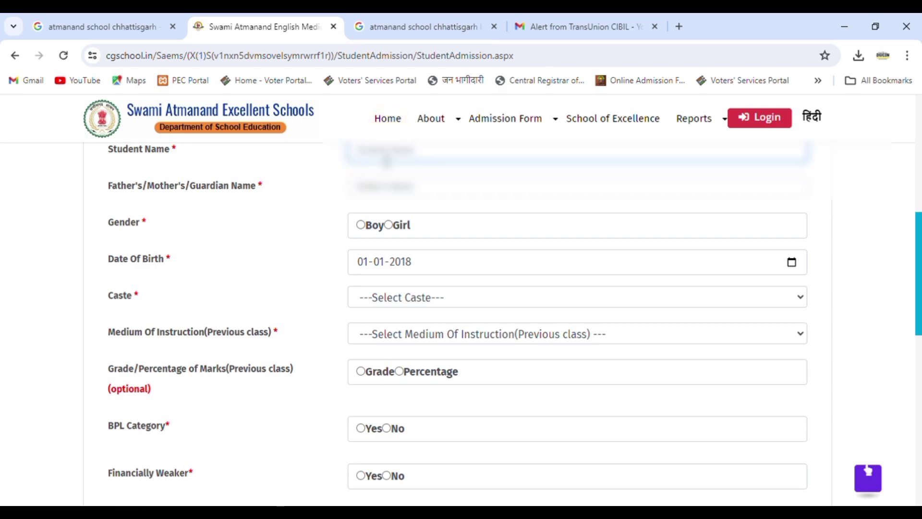
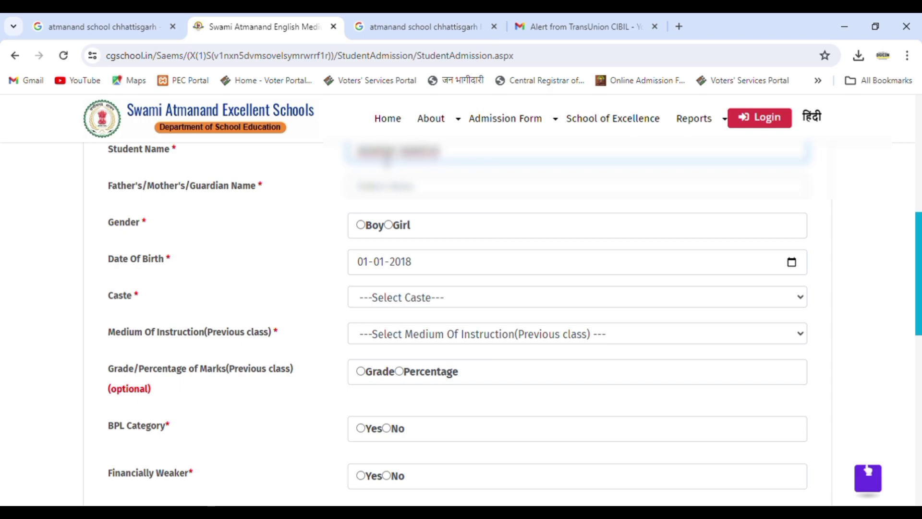
{"action": "key", "text": "Tab"}
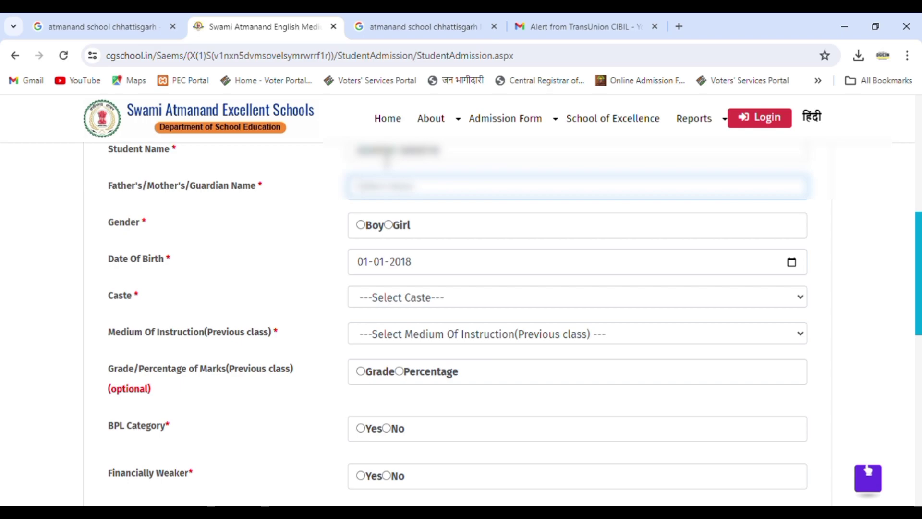
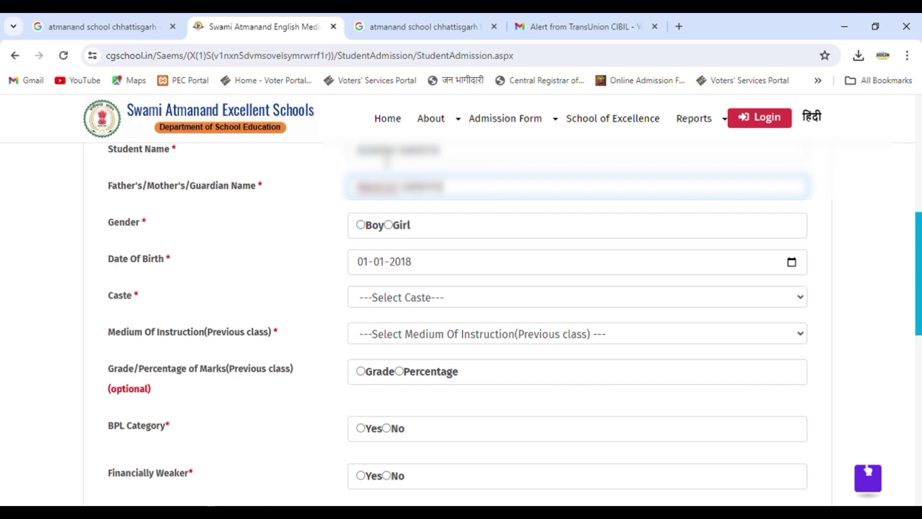
Step: Mark the gender as Boy and enter 28 as the birth day
{"action": "left_click", "coordinate": [367, 228]}
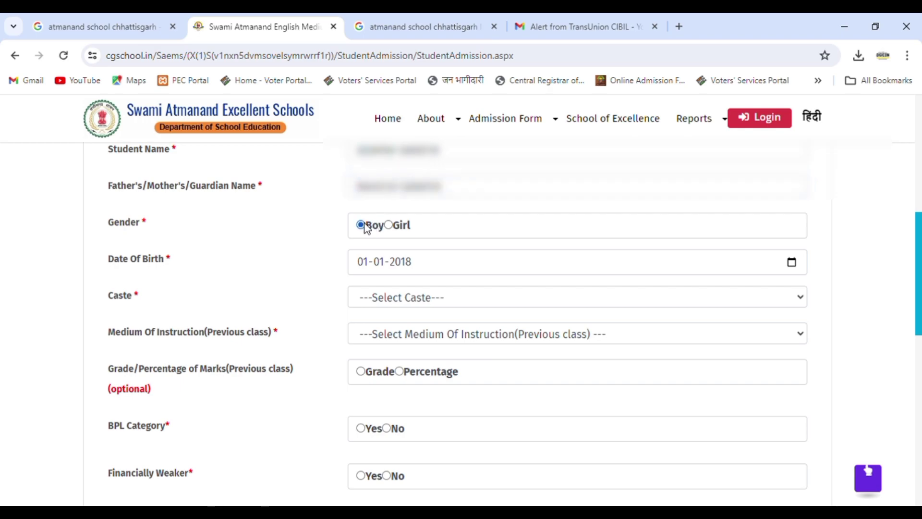
{"action": "left_click", "coordinate": [363, 263]}
{"action": "type", "text": "28"}
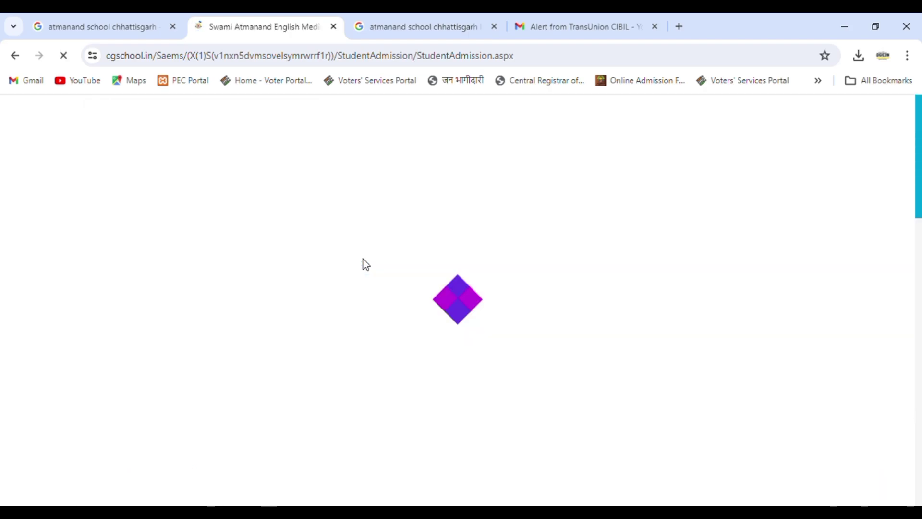
Step: Set caste to ST and previous-class medium to English, and mark BPL category Yes
{"action": "scroll", "coordinate": [362, 277], "scroll_direction": "down", "scroll_amount": 8}
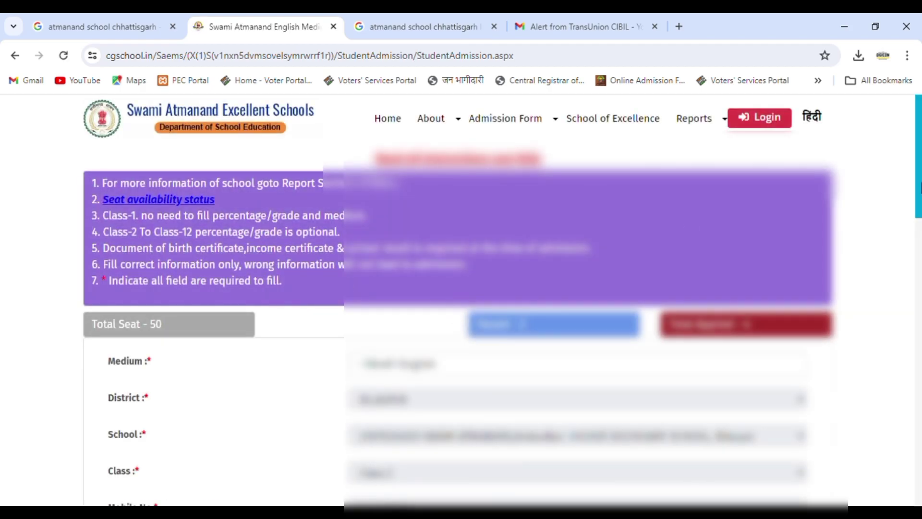
{"action": "left_click_drag", "start_coordinate": [920, 187], "coordinate": [920, 349]}
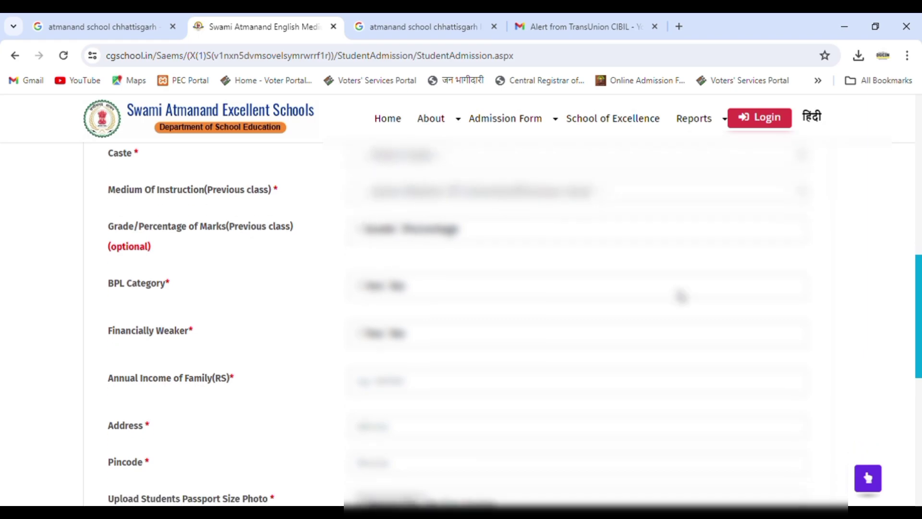
{"action": "left_click", "coordinate": [486, 160]}
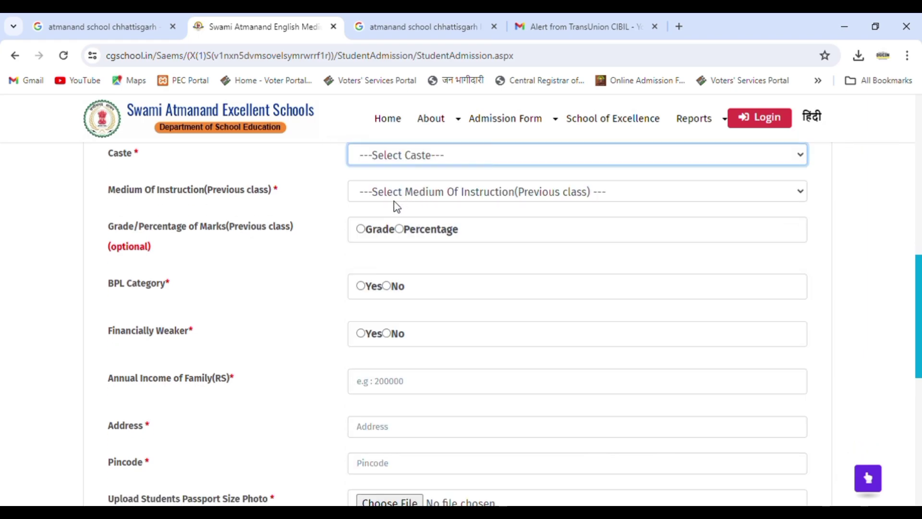
{"action": "left_click", "coordinate": [391, 214]}
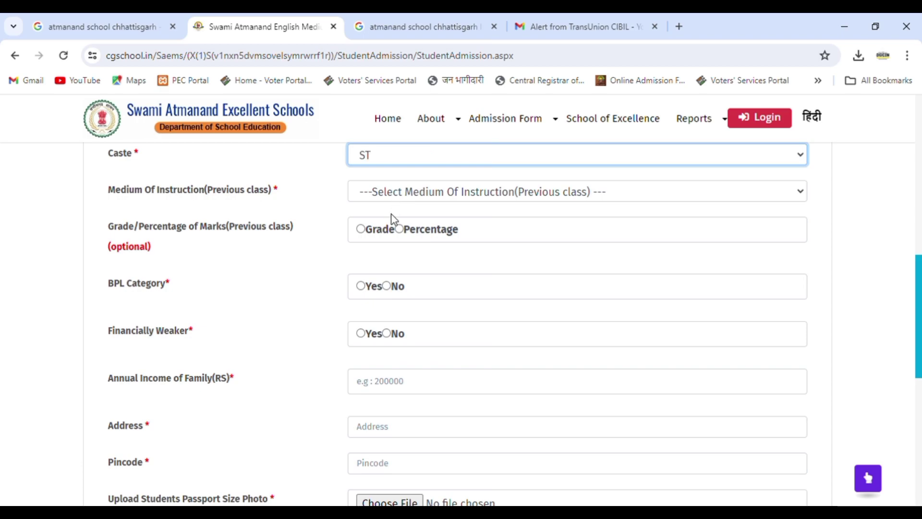
{"action": "left_click", "coordinate": [453, 192]}
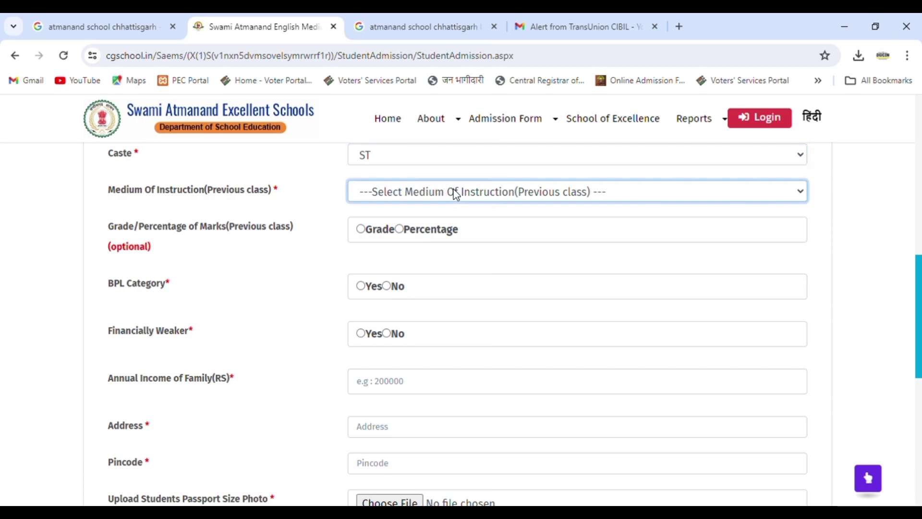
{"action": "left_click", "coordinate": [403, 225]}
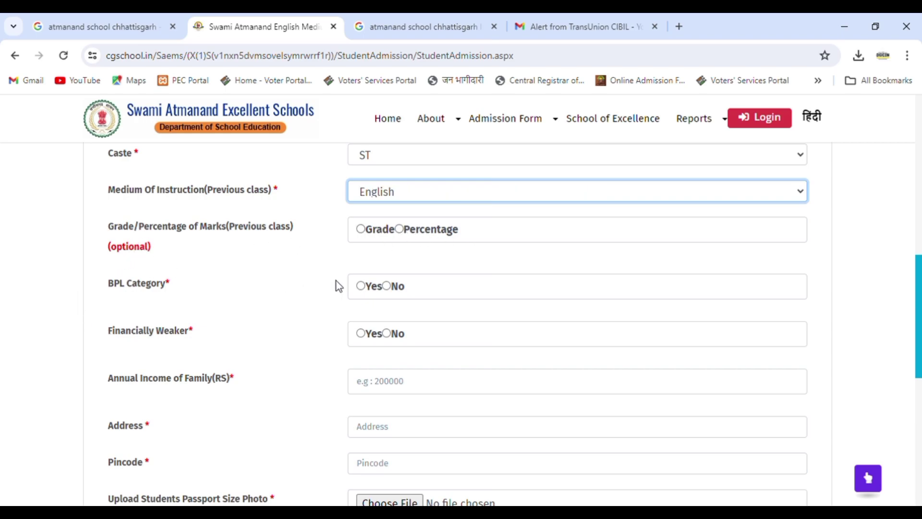
{"action": "left_click", "coordinate": [361, 286]}
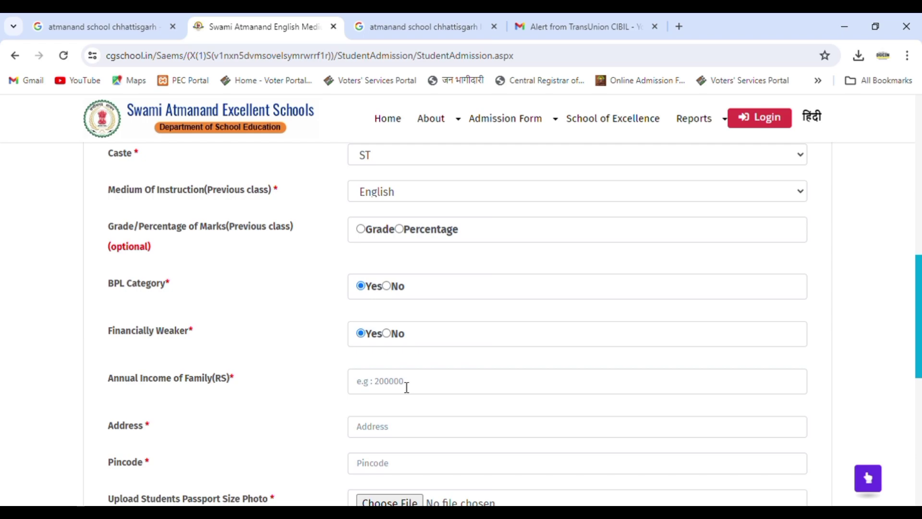
Step: Enter annual family income 70000, then the home address and its pincode
{"action": "left_click", "coordinate": [406, 387]}
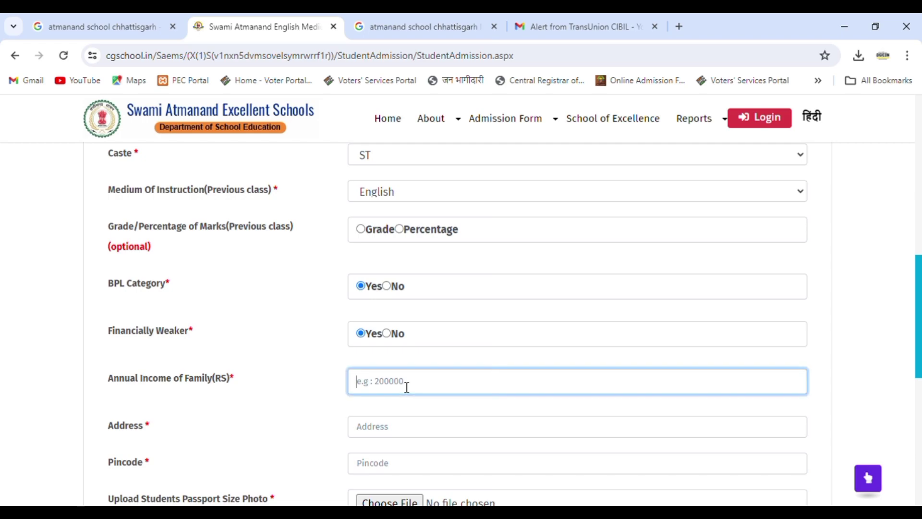
{"action": "type", "text": "70000"}
{"action": "left_click", "coordinate": [389, 429]}
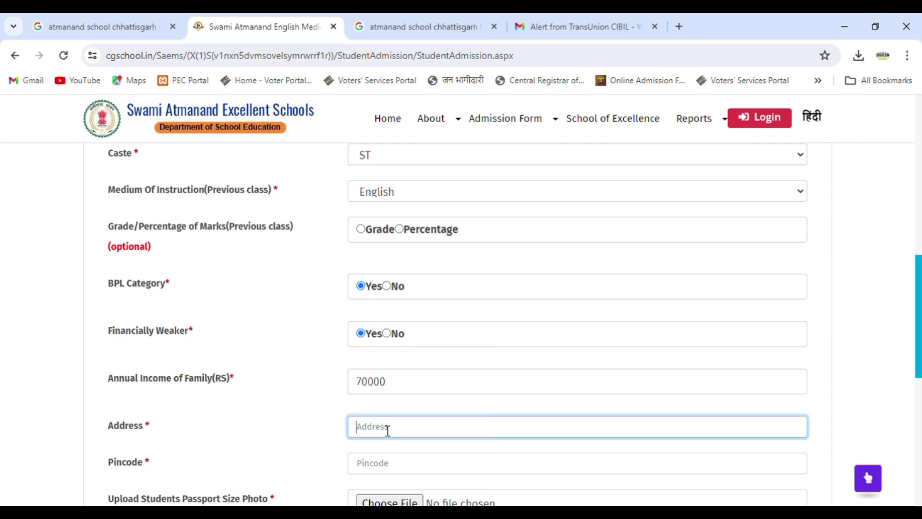
{"action": "type", "text": "chhattisgarha ward n"}
{"action": "key", "text": "BackSpace"}
{"action": "type", "text": "no.1 t office"}
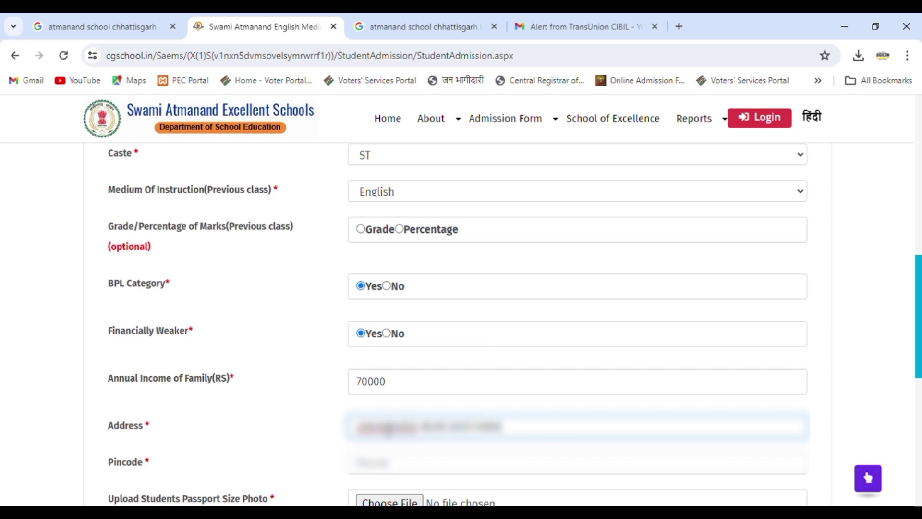
{"action": "type", "text": " district"}
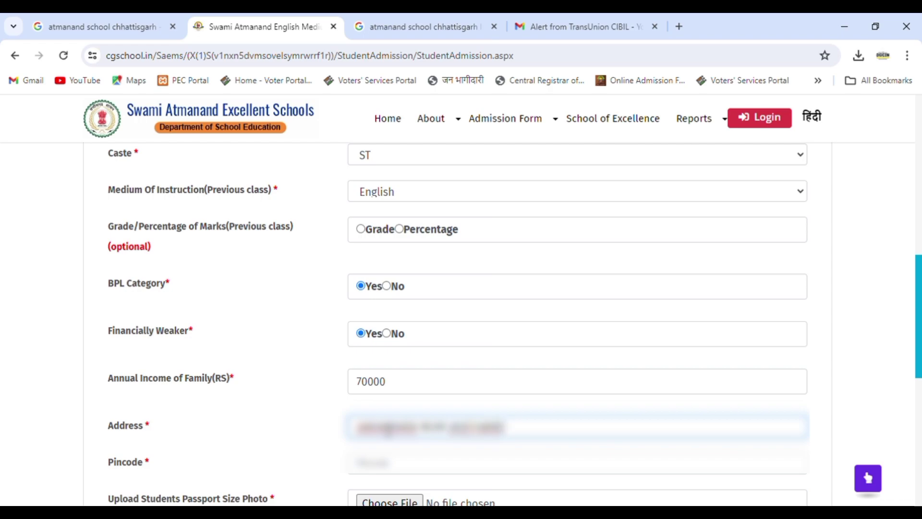
{"action": "type", "text": "sgarh"}
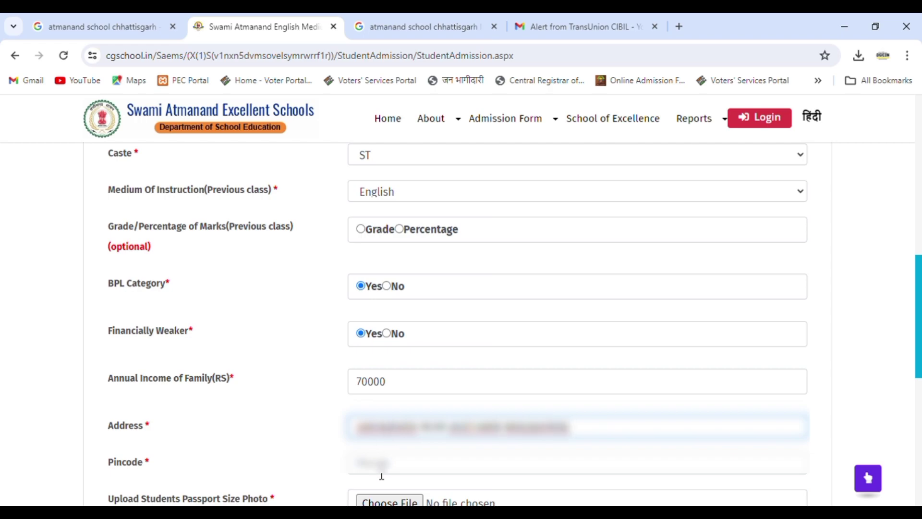
{"action": "left_click", "coordinate": [381, 473]}
{"action": "type", "text": "497001"}
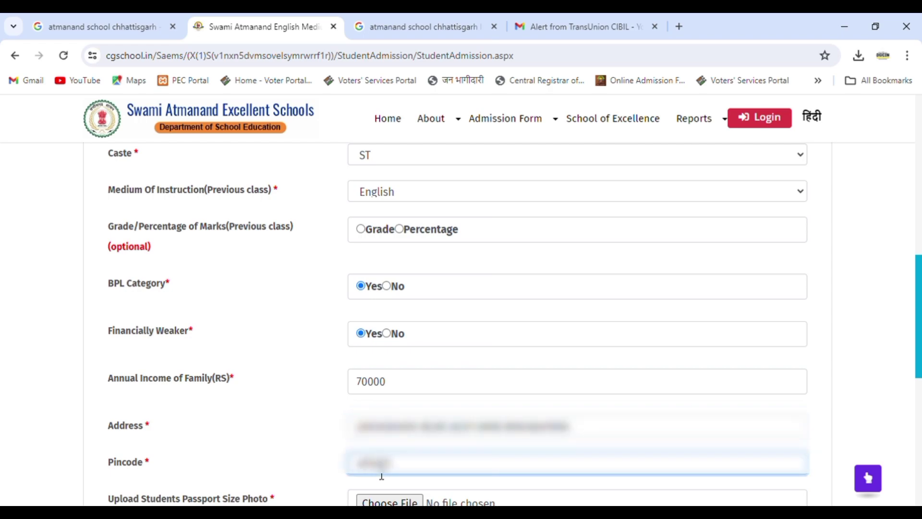
{"action": "scroll", "coordinate": [900, 244], "scroll_direction": "down", "scroll_amount": 6}
Step: Upload PDFF20240410_12343692.jpg as the student's passport-size photo
{"action": "left_click_drag", "start_coordinate": [921, 395], "coordinate": [921, 408]}
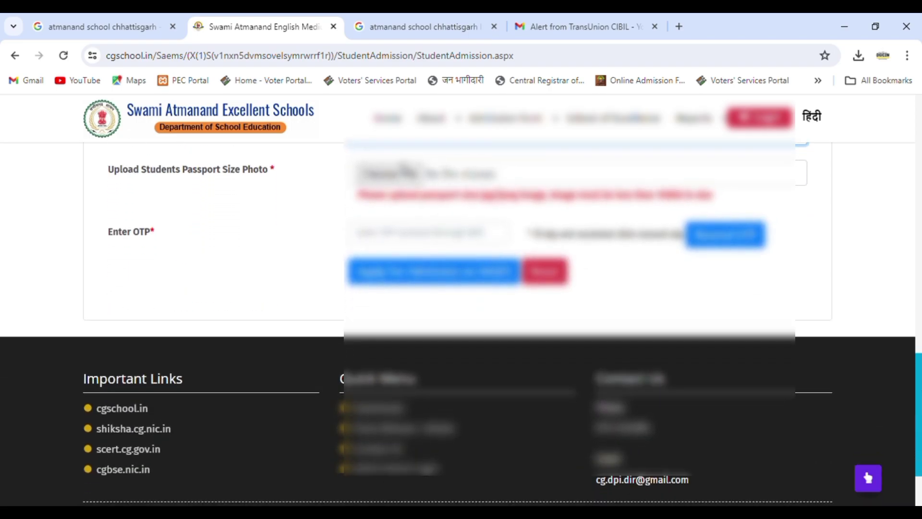
{"action": "left_click", "coordinate": [410, 176]}
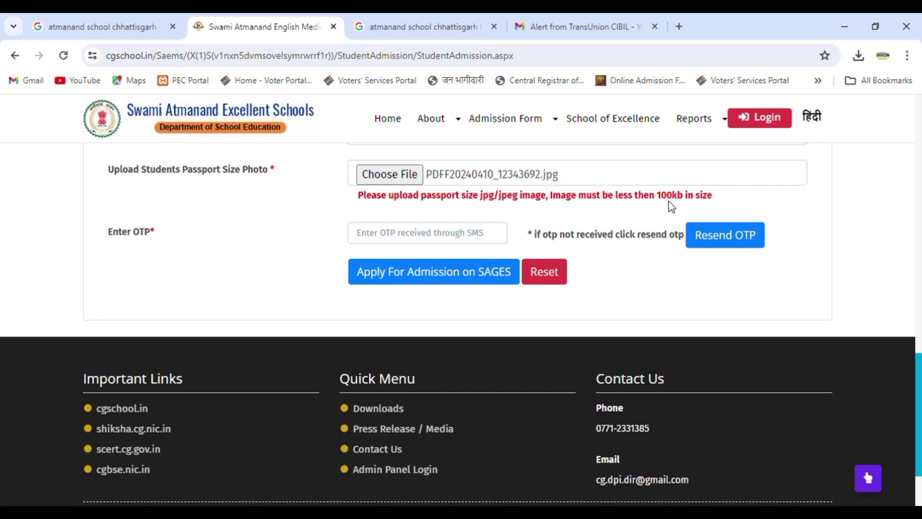
Step: Type the SMS verification code into Enter OTP, correcting a mistyped first attempt
{"action": "left_click", "coordinate": [420, 245]}
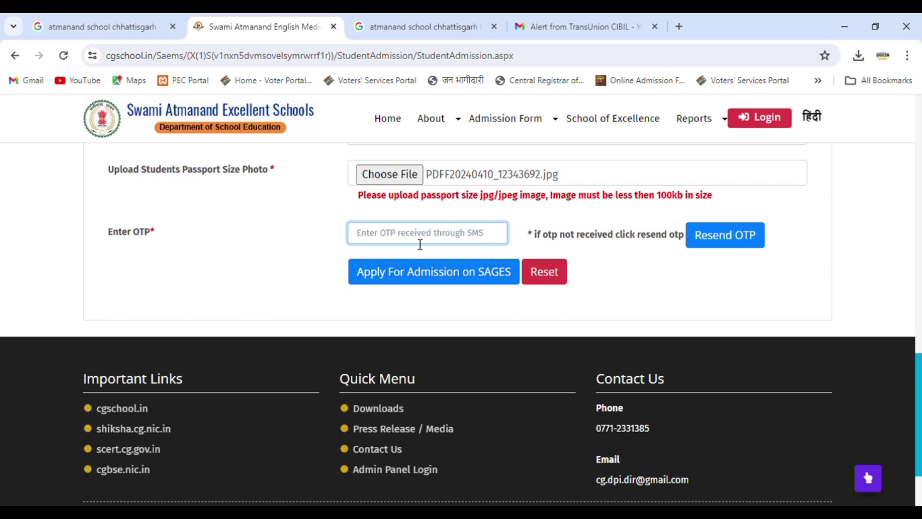
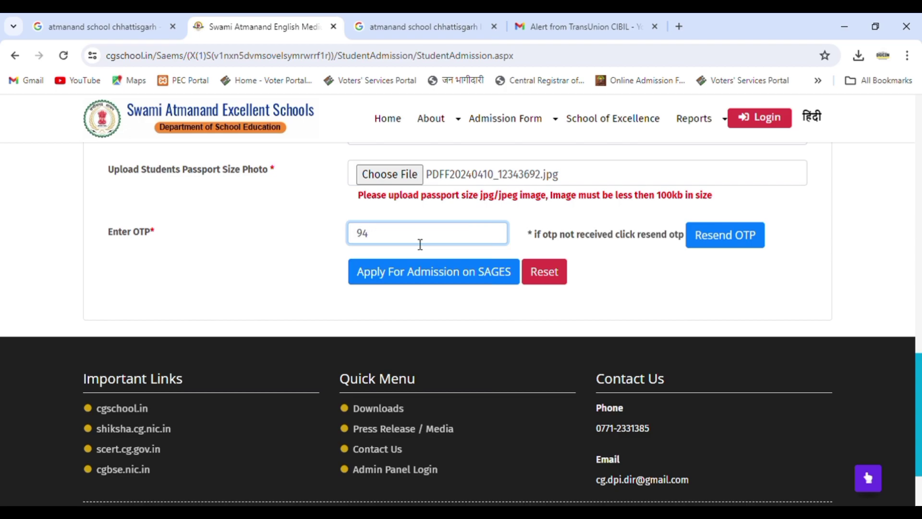
{"action": "key", "text": "BackSpace"}
{"action": "key", "text": "BackSpace"}
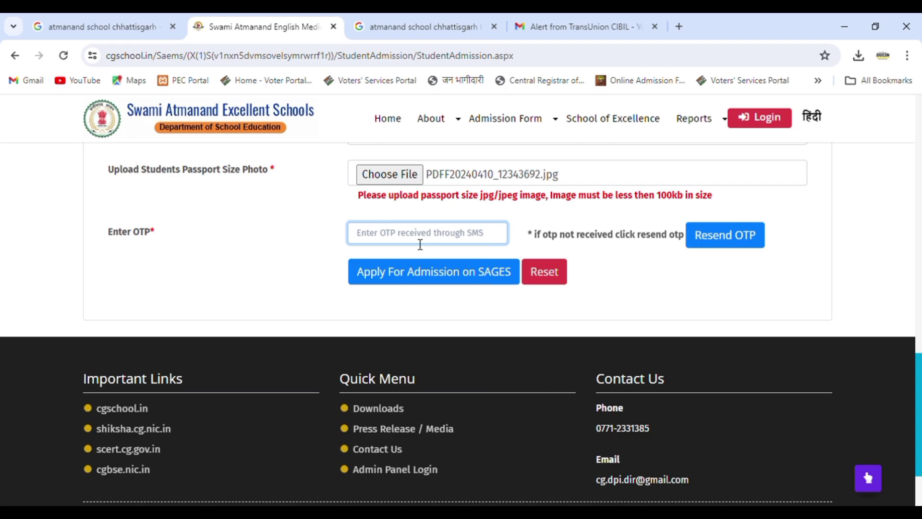
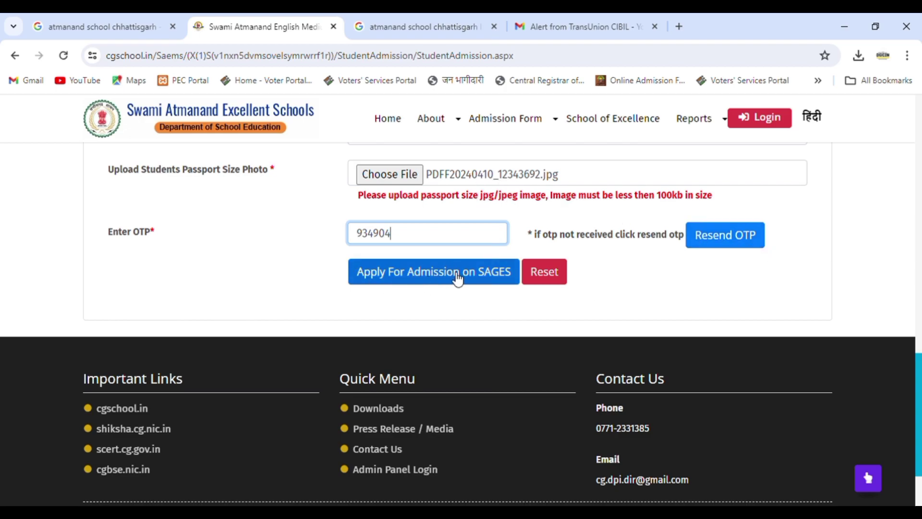
Step: Submit via Apply For Admission on SAGES and note the displayed application number
{"action": "left_click", "coordinate": [455, 274]}
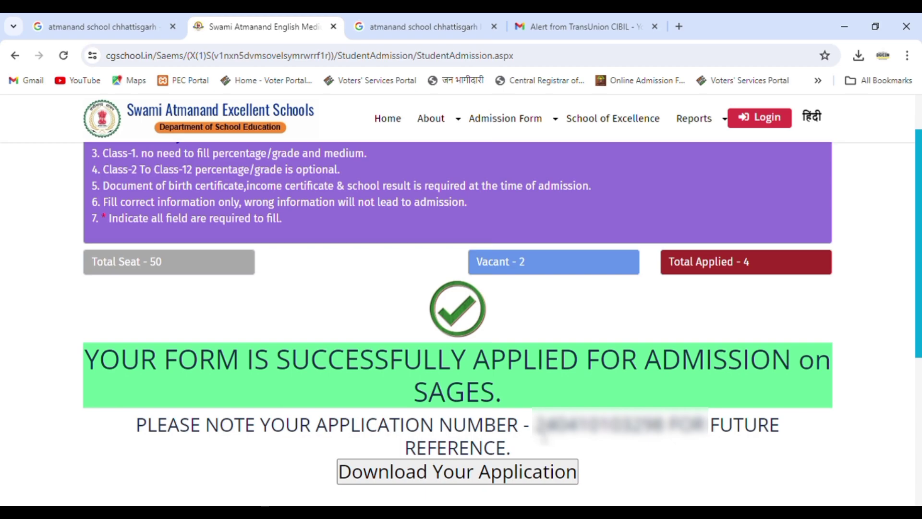
{"action": "left_click_drag", "start_coordinate": [535, 425], "coordinate": [712, 443]}
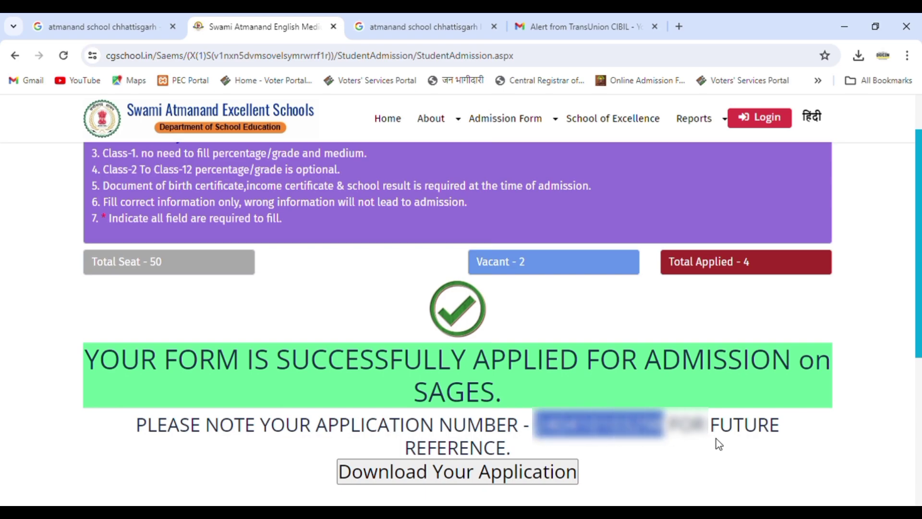
{"action": "left_click", "coordinate": [744, 440]}
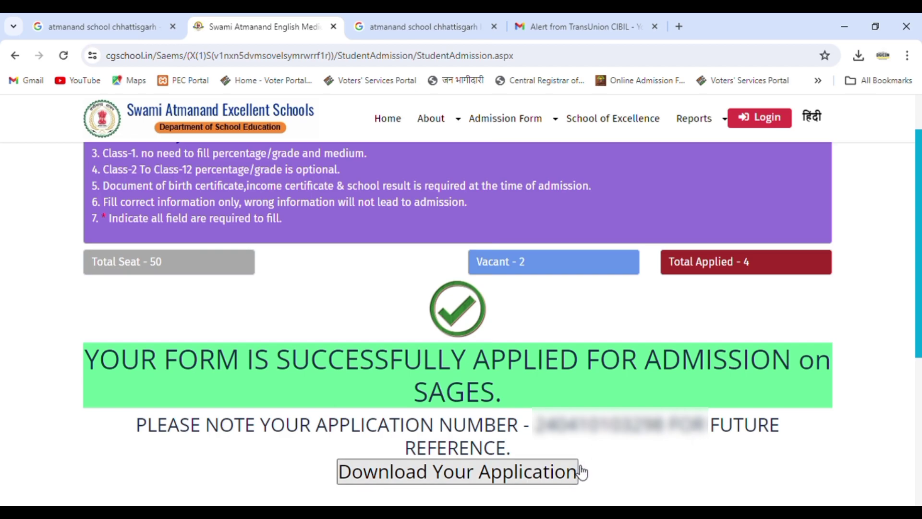
Step: Download the application PDF and print it with the Color setting
{"action": "left_click", "coordinate": [465, 476]}
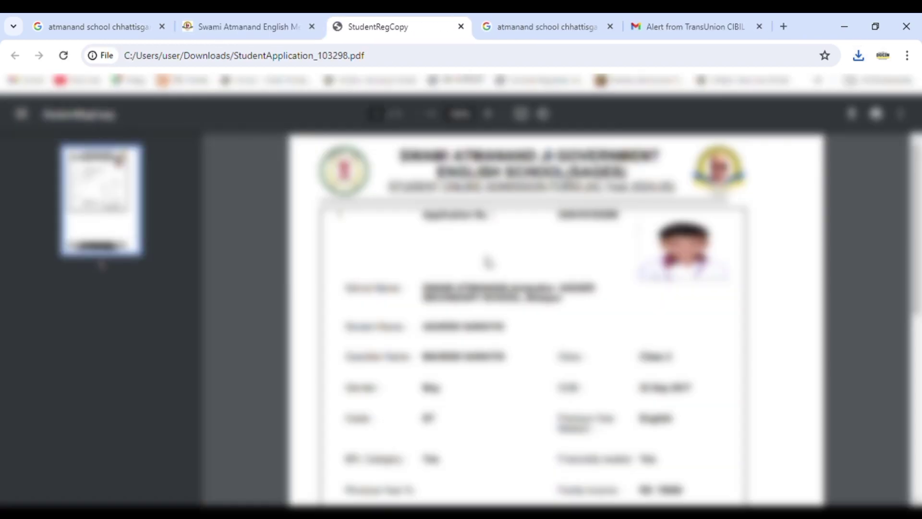
{"action": "key", "text": "ctrl+p"}
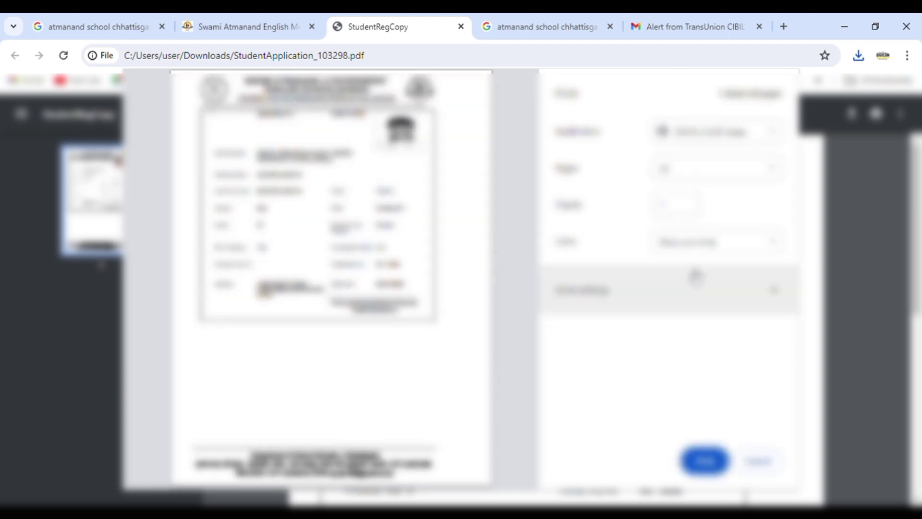
{"action": "left_click", "coordinate": [701, 248]}
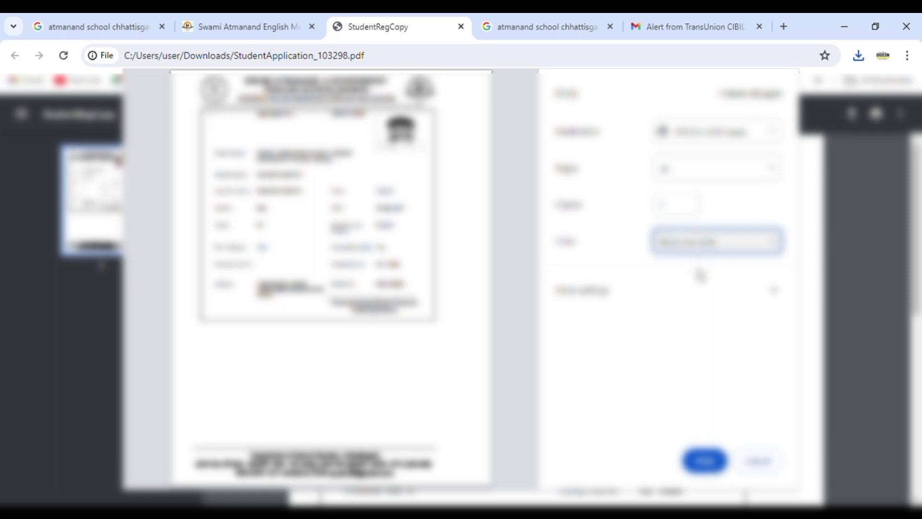
{"action": "left_click", "coordinate": [706, 460]}
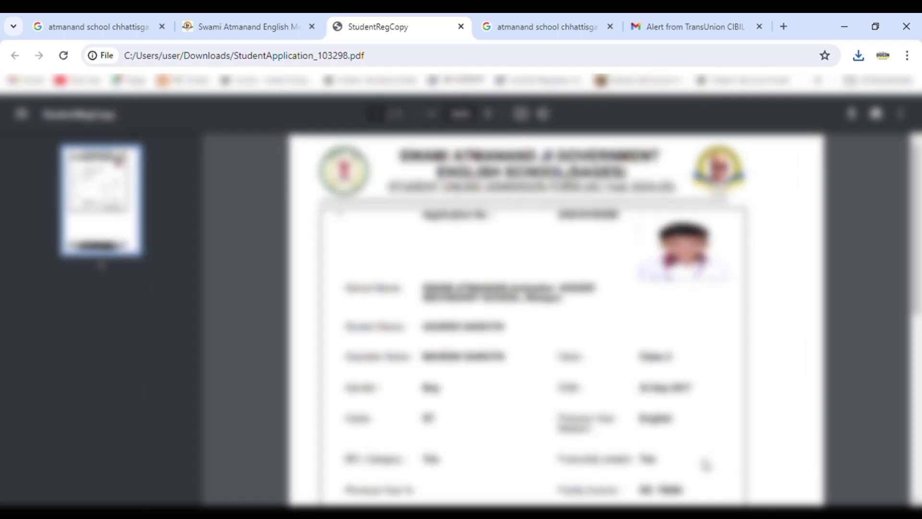